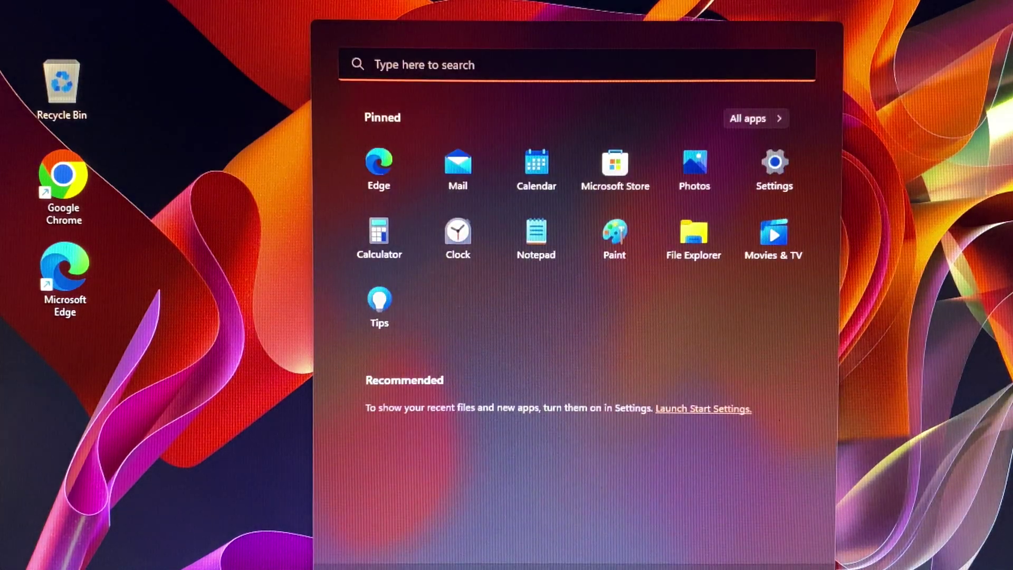
Launch Command Prompt from Start's Recent list as administrator, approving the UAC prompt
click(467, 65)
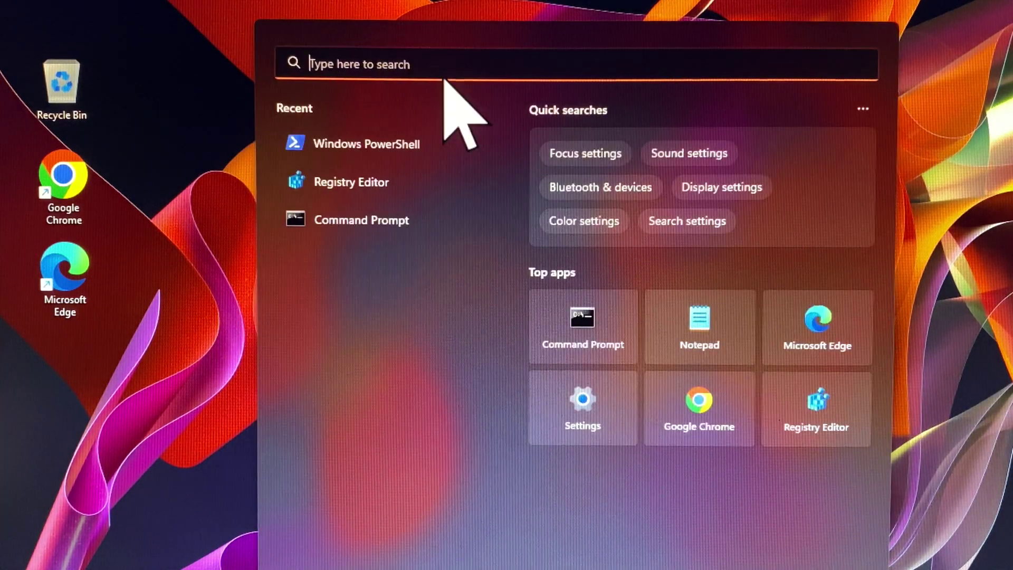
right_click(360, 219)
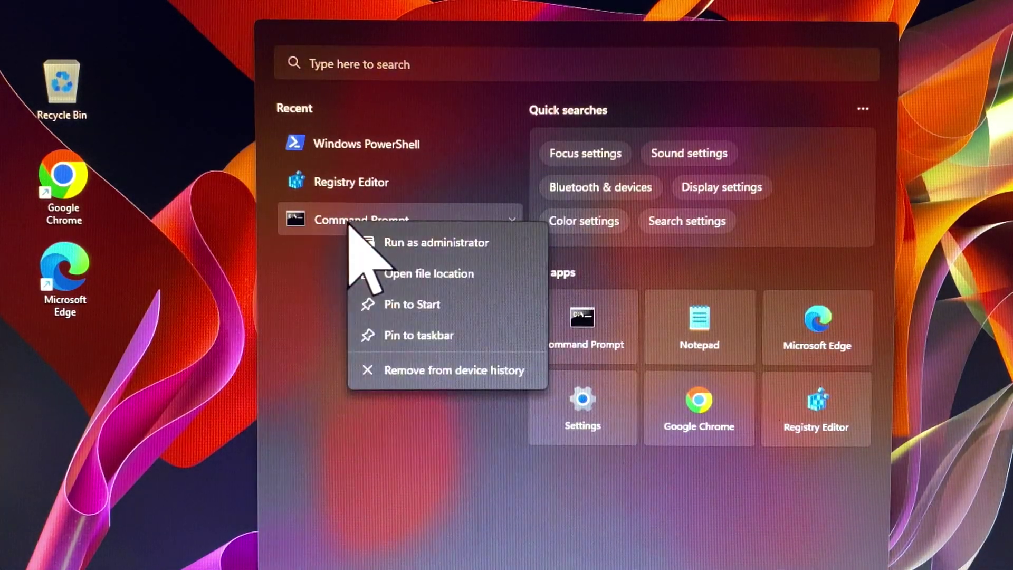
click(433, 252)
click(481, 345)
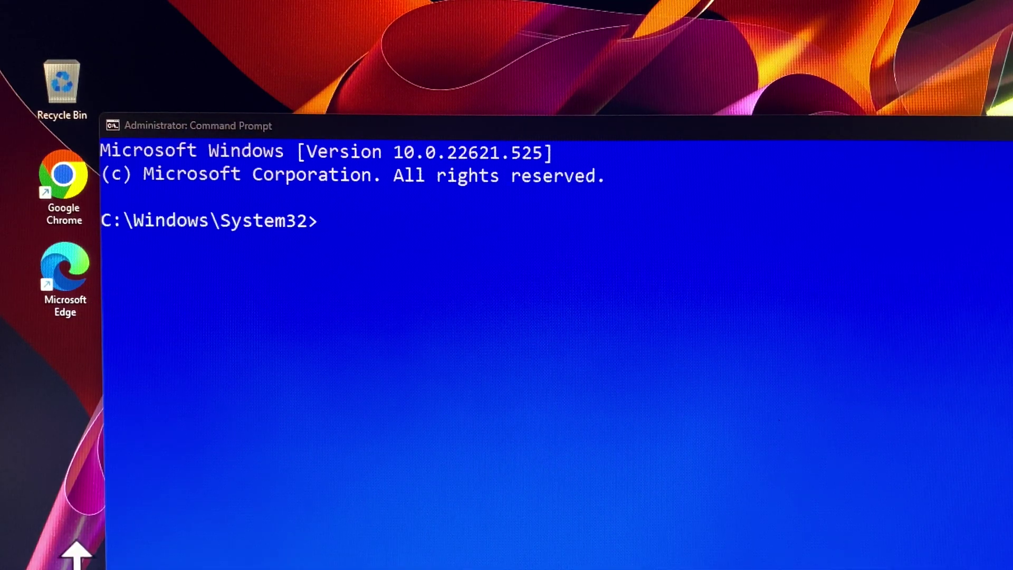
Copy the reg add DisableCMD command line from the Notepad notes
drag(150, 547, 327, 294)
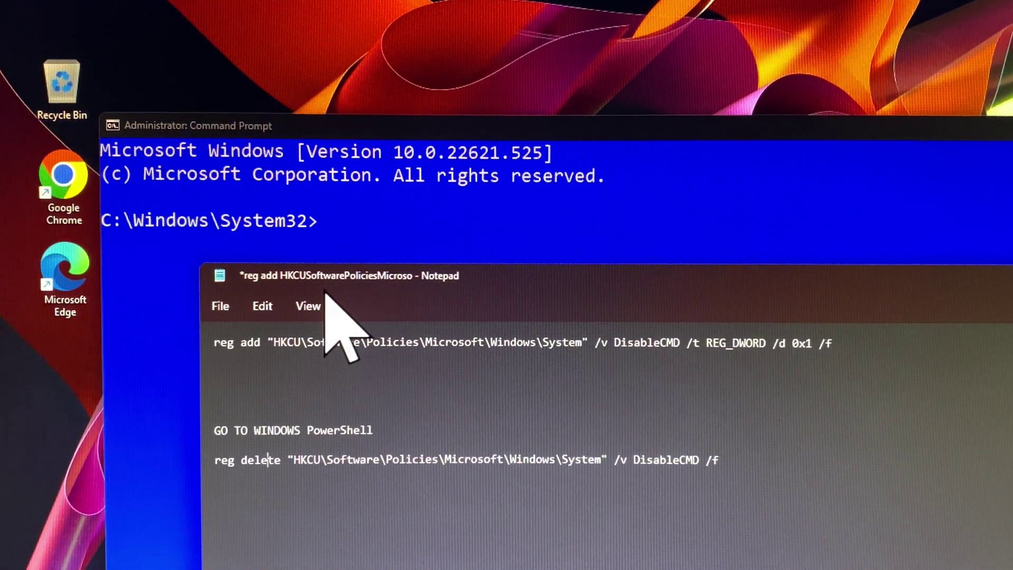
mouse_move(327, 277)
mouse_down()
mouse_move(166, 186)
mouse_move(329, 267)
mouse_up()
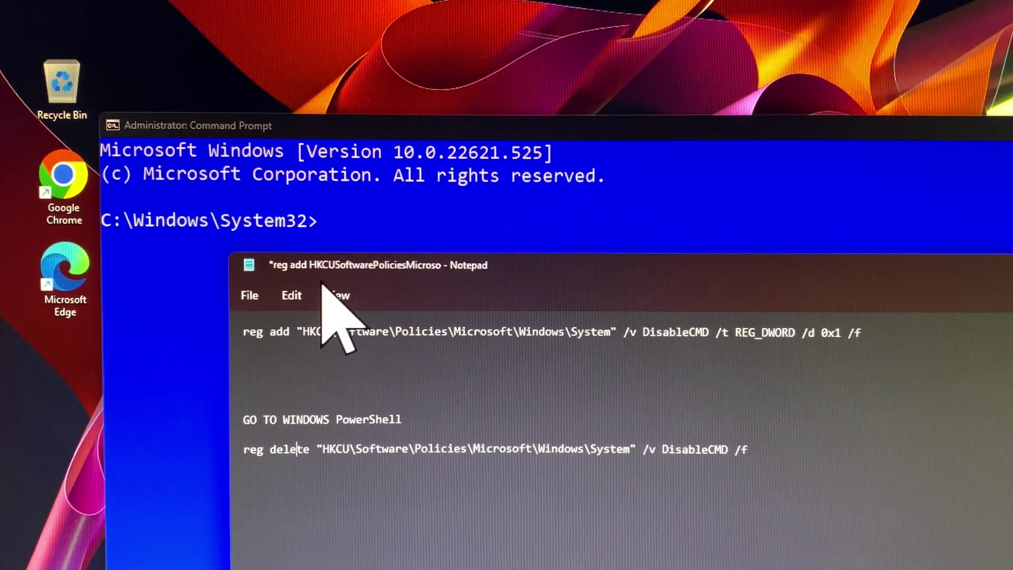
drag(867, 332, 243, 332)
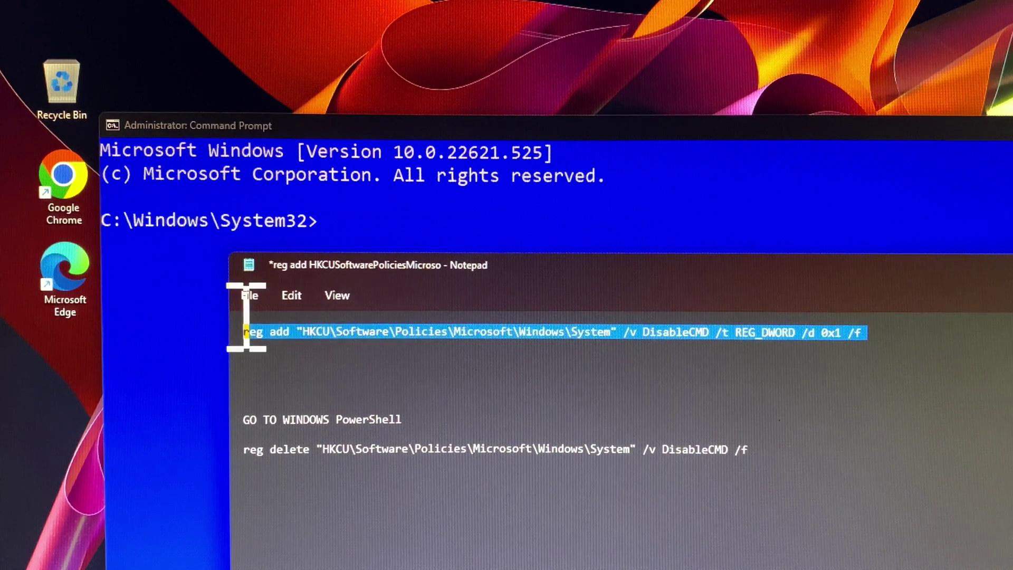
right_click(665, 337)
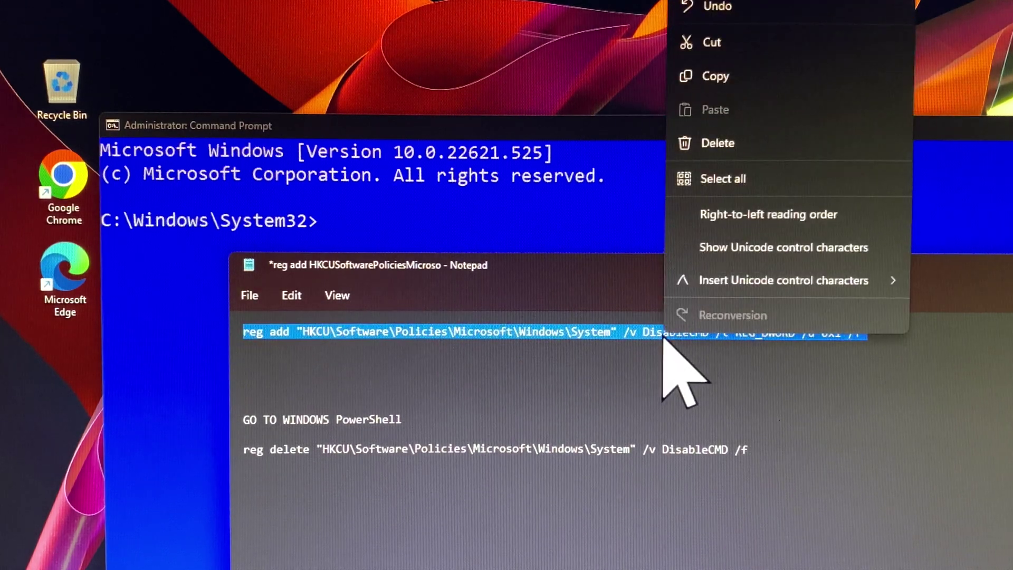
click(715, 76)
Paste and run the reg add DisableCMD command, confirming it completed successfully
click(362, 237)
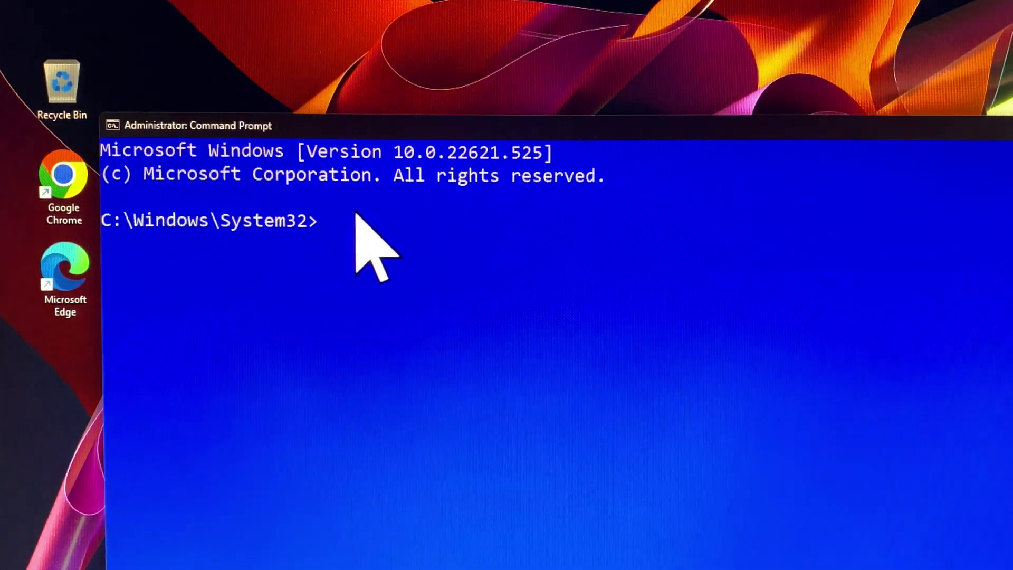
right_click(349, 254)
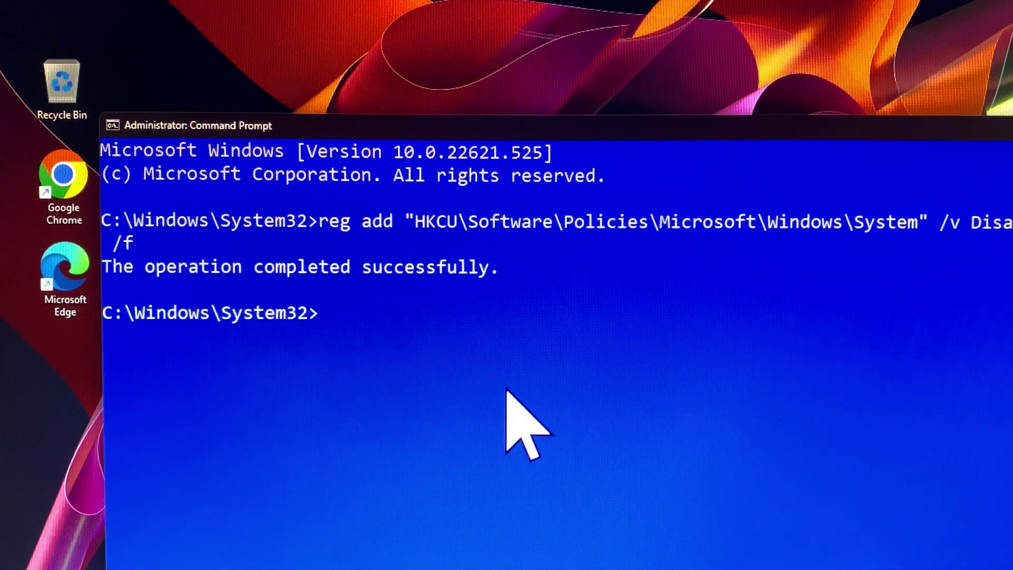
drag(500, 269, 111, 269)
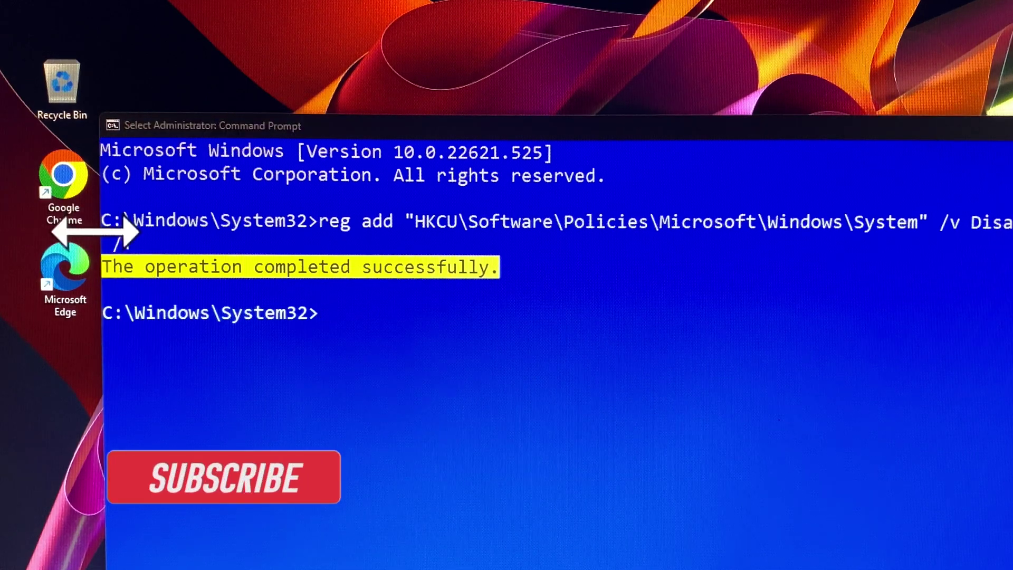
click(111, 277)
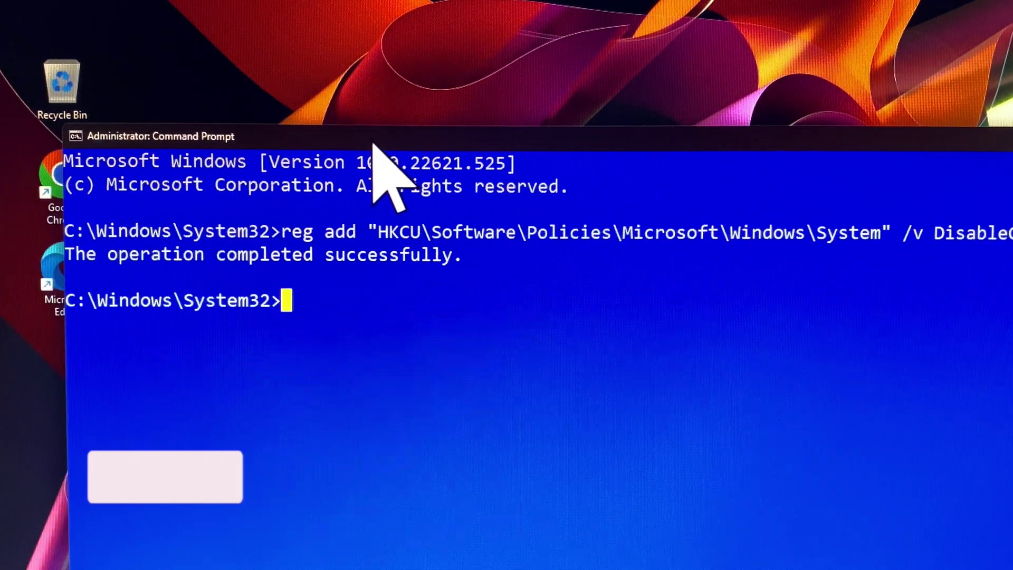
Reselect the reg add line in the Notepad notes, then return to the prompt
key(alt+Tab)
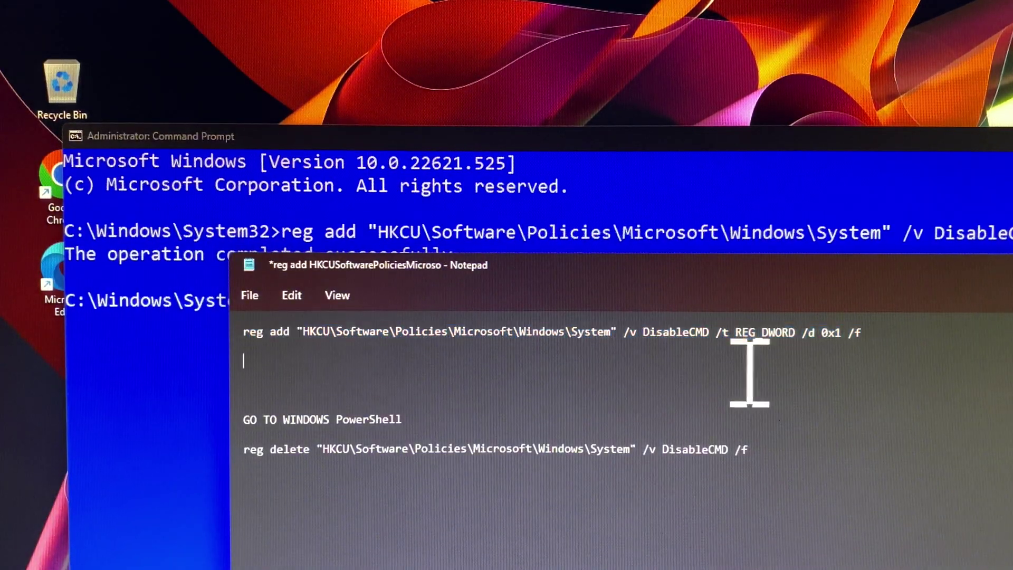
mouse_move(871, 332)
mouse_down()
mouse_move(759, 343)
mouse_move(243, 333)
mouse_up()
drag(396, 265, 396, 336)
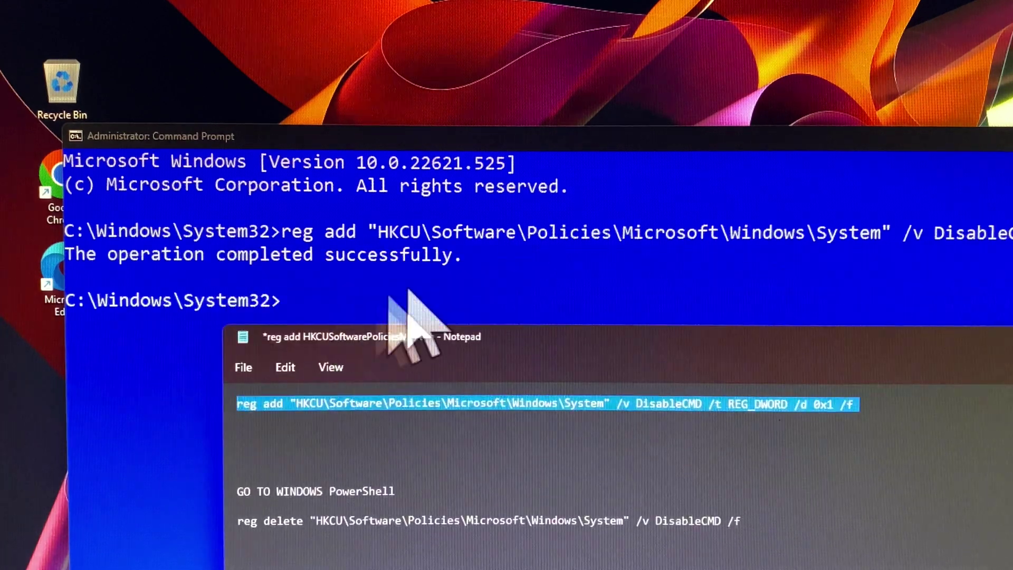
key(alt+Tab)
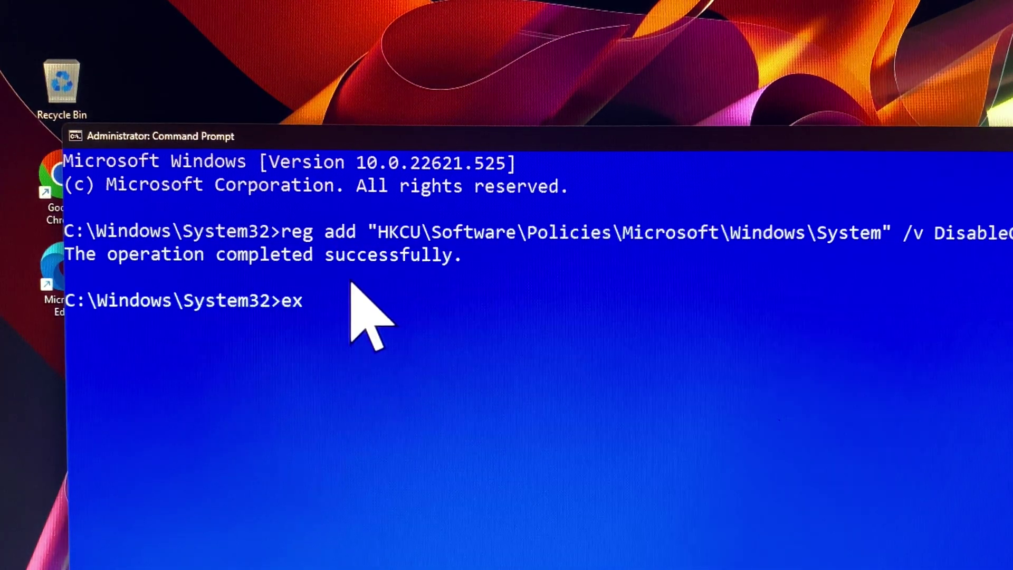
Exit cmd and relaunch Command Prompt as administrator from Start
key(Return)
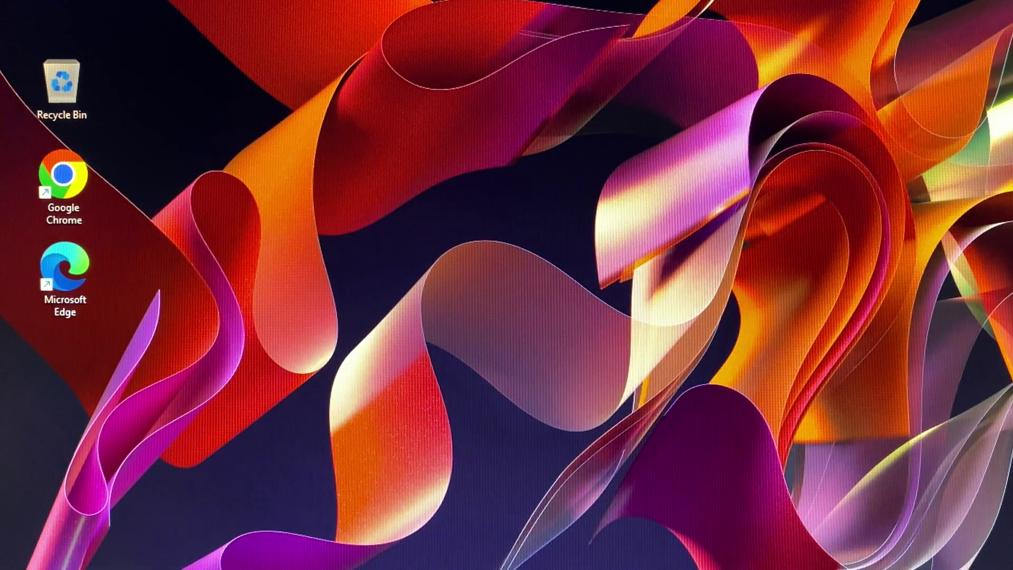
key(super)
click(396, 65)
right_click(378, 220)
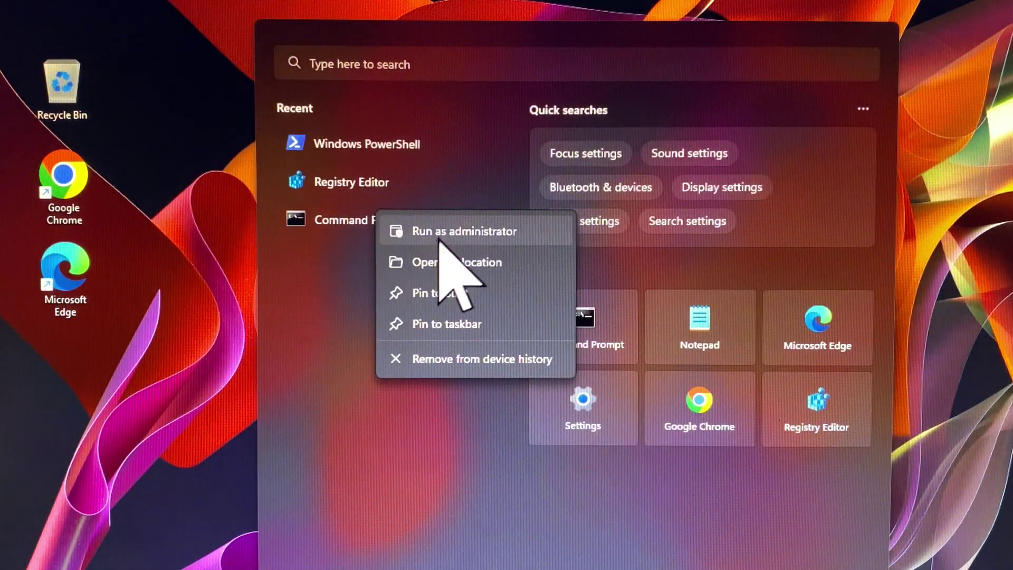
click(443, 228)
click(661, 341)
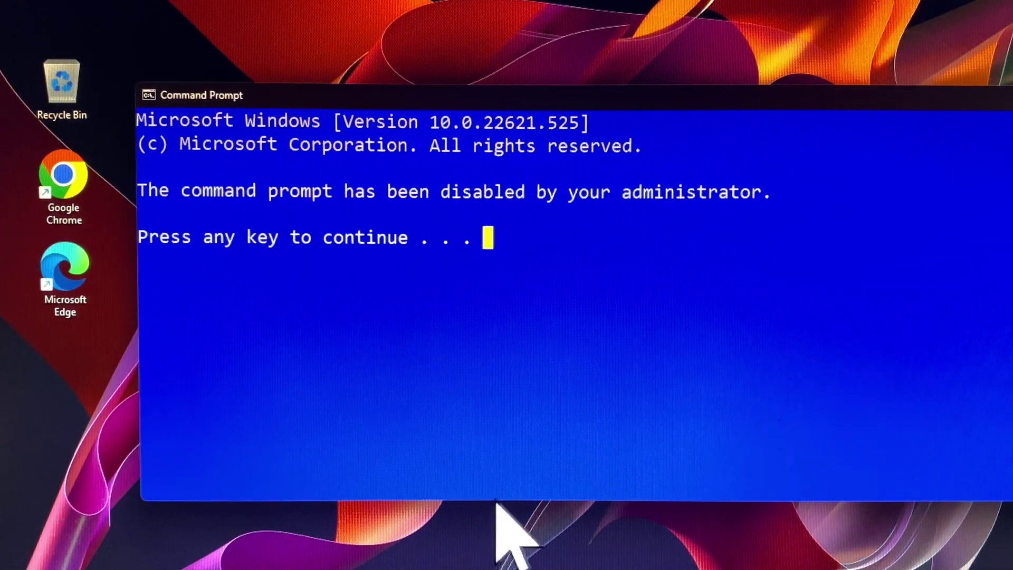
Confirm the 'disabled by your administrator' message, then close the window
drag(506, 498, 509, 554)
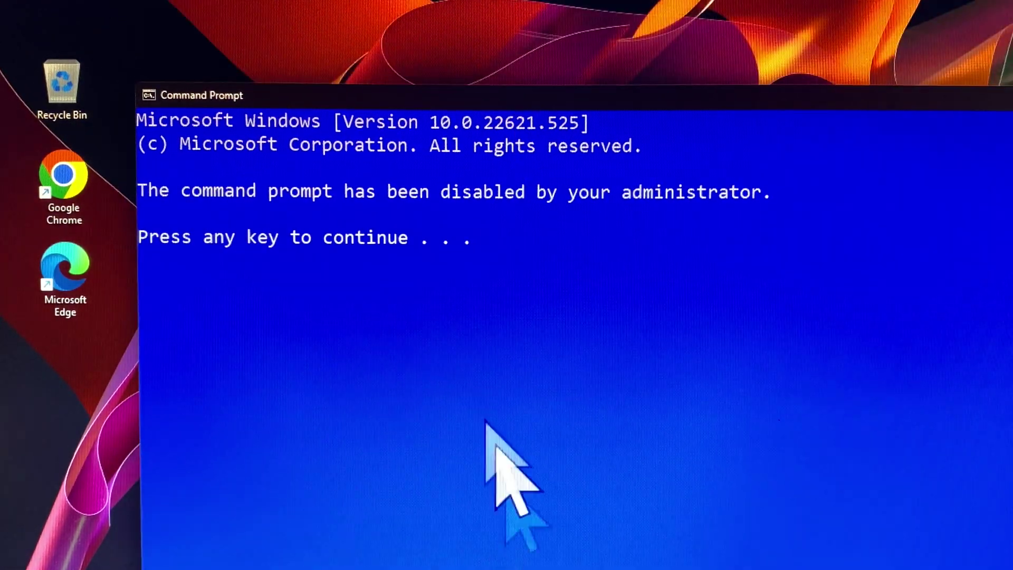
drag(775, 196, 719, 204)
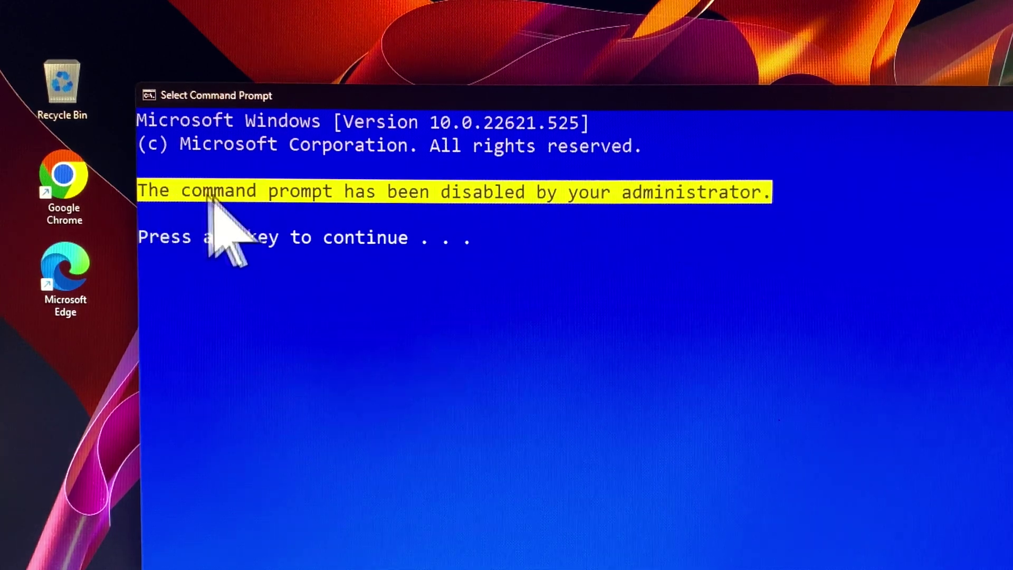
key(Return)
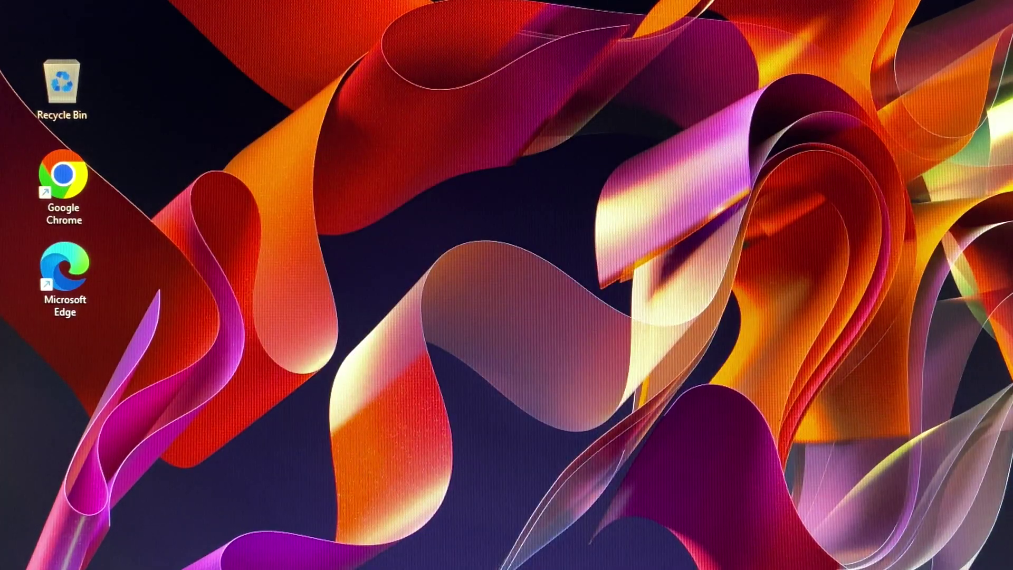
Launch Windows PowerShell from Start's Recent list as administrator, approving the UAC prompt
key(super)
click(408, 65)
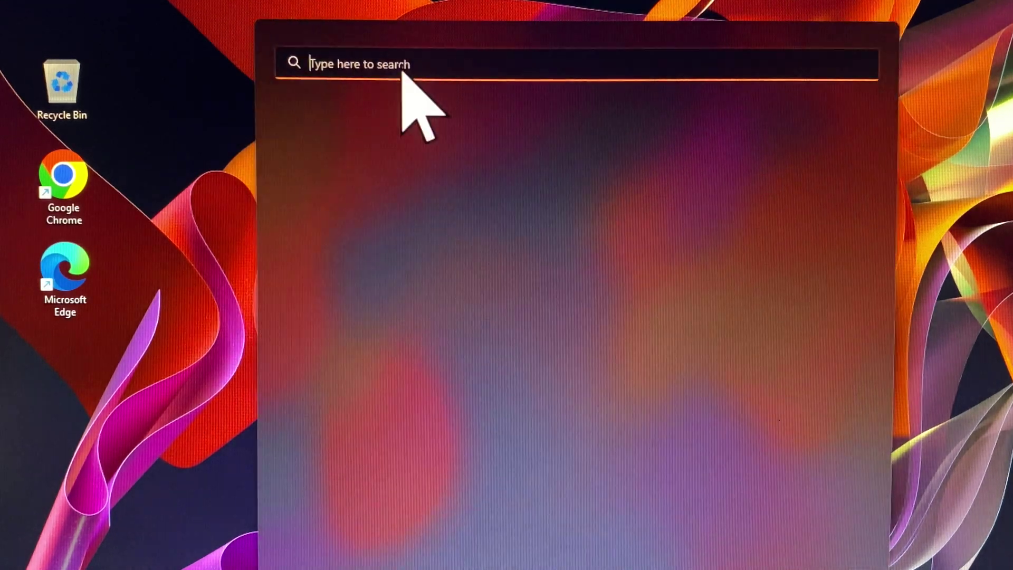
right_click(372, 144)
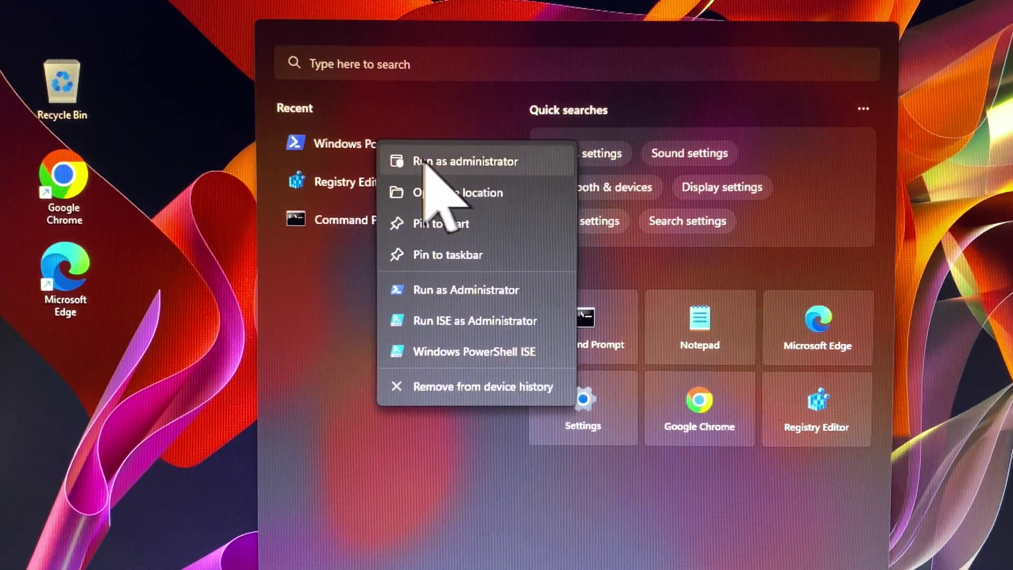
click(466, 164)
click(475, 341)
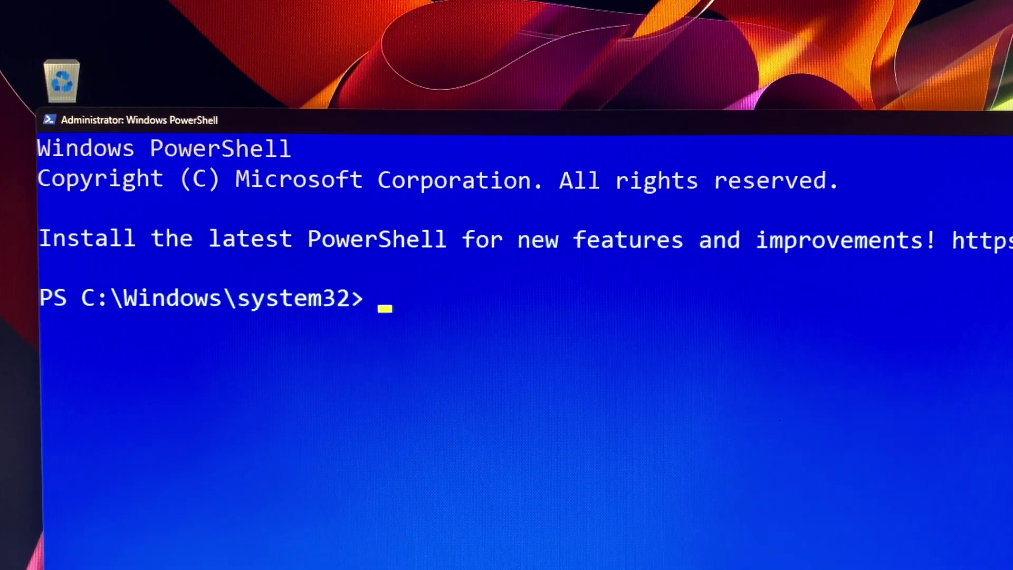
Copy the reg delete DisableCMD line from Notepad, then minimize the notes
click(700, 526)
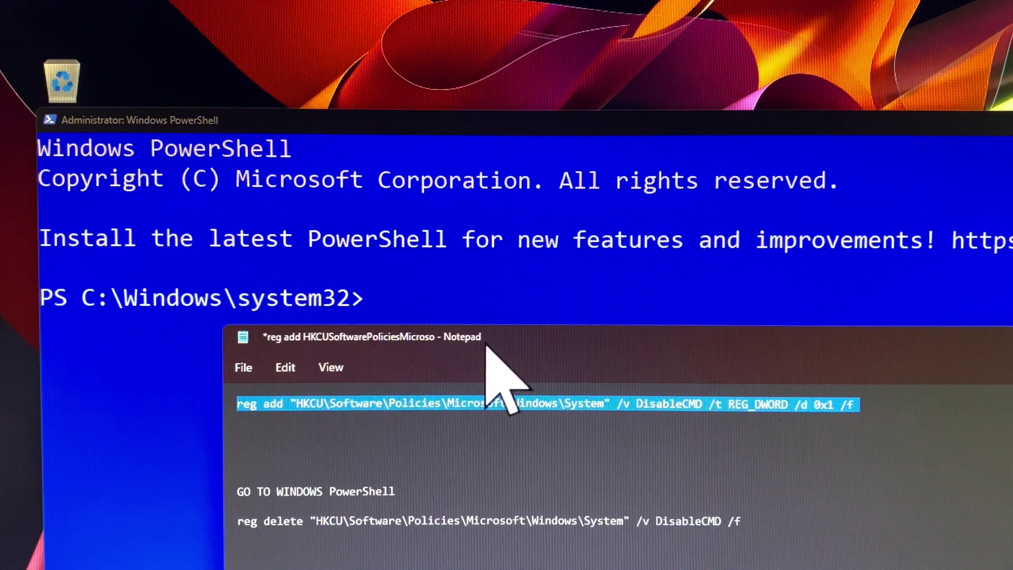
drag(487, 340, 487, 262)
drag(744, 363, 238, 365)
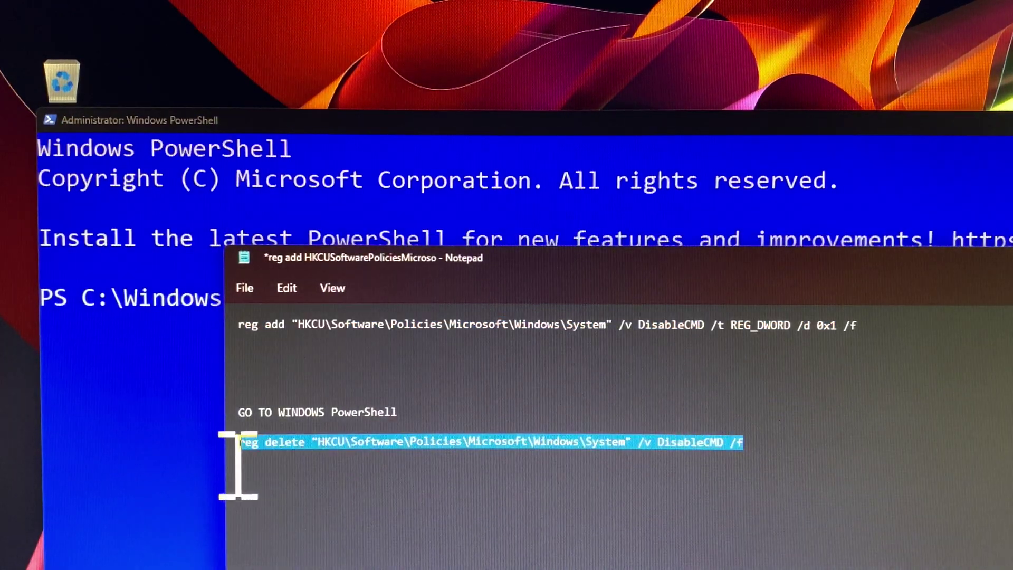
drag(684, 261, 669, 126)
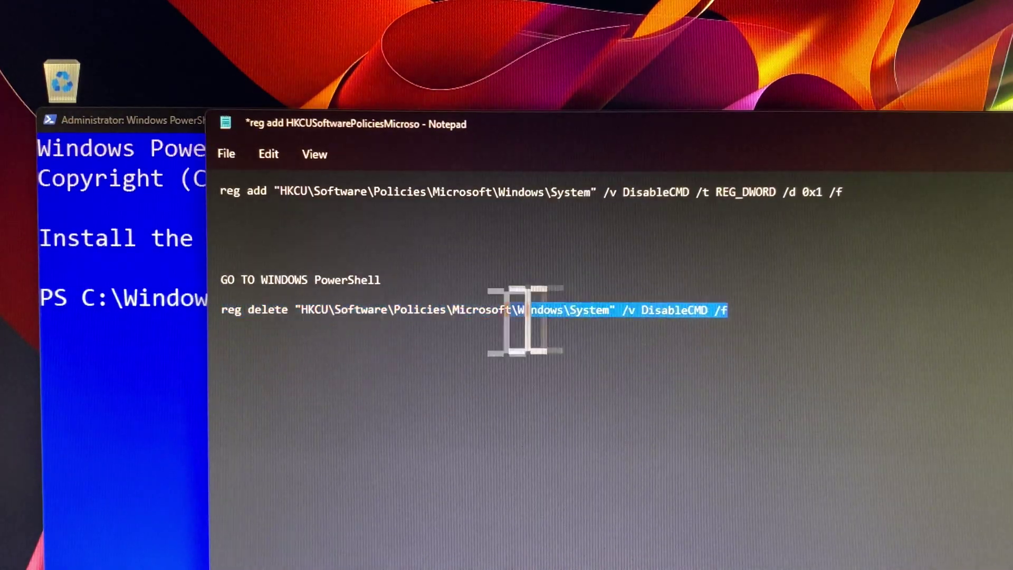
right_click(412, 313)
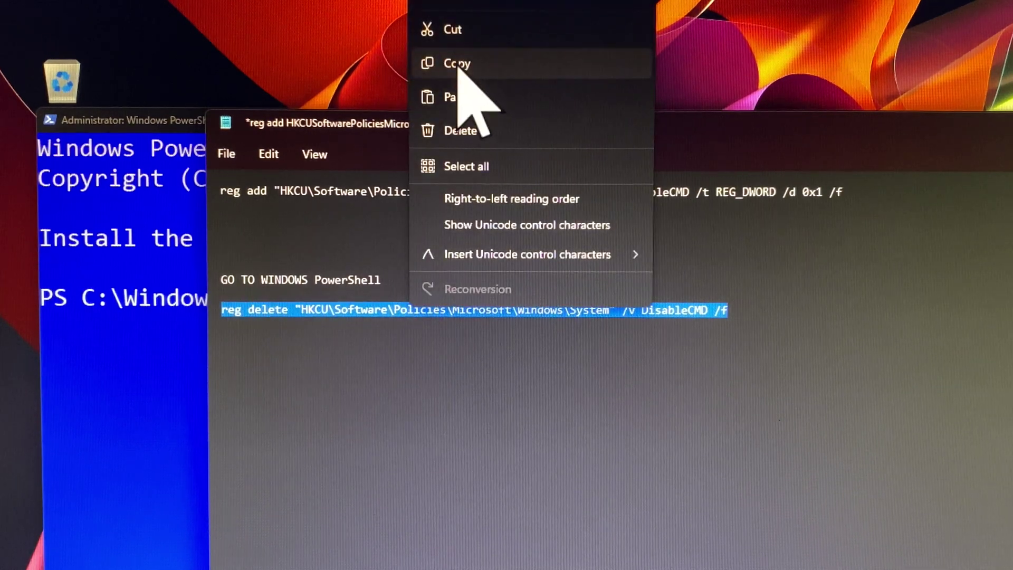
click(458, 64)
click(871, 396)
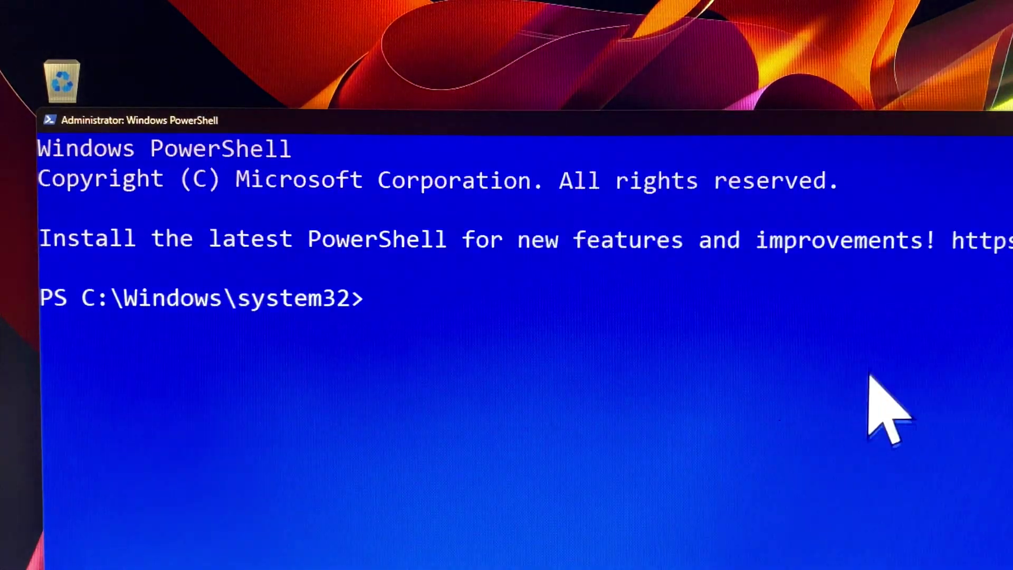
Paste and run the reg delete DisableCMD command, confirming it succeeded
right_click(400, 329)
key(Return)
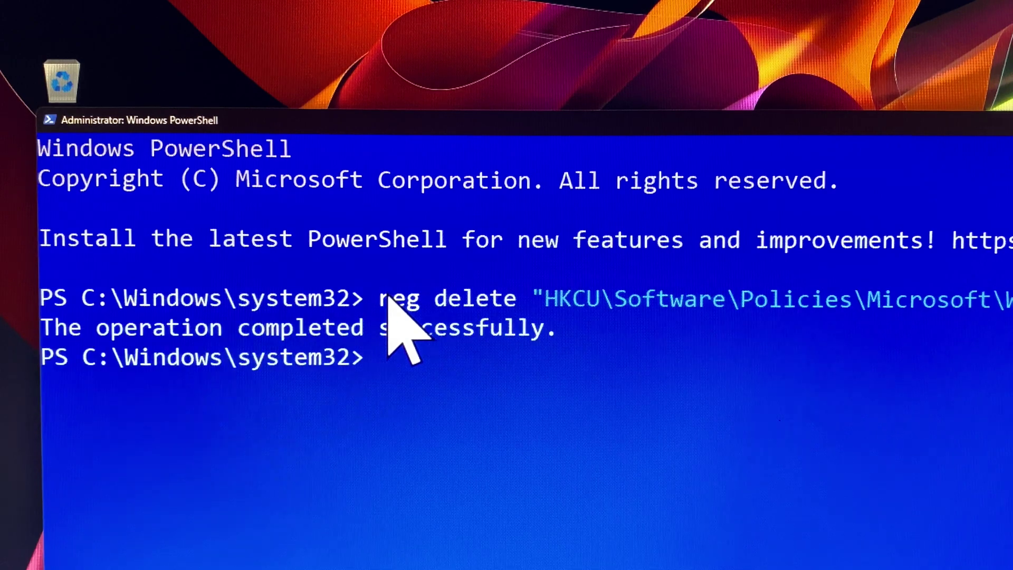
drag(555, 328, 49, 328)
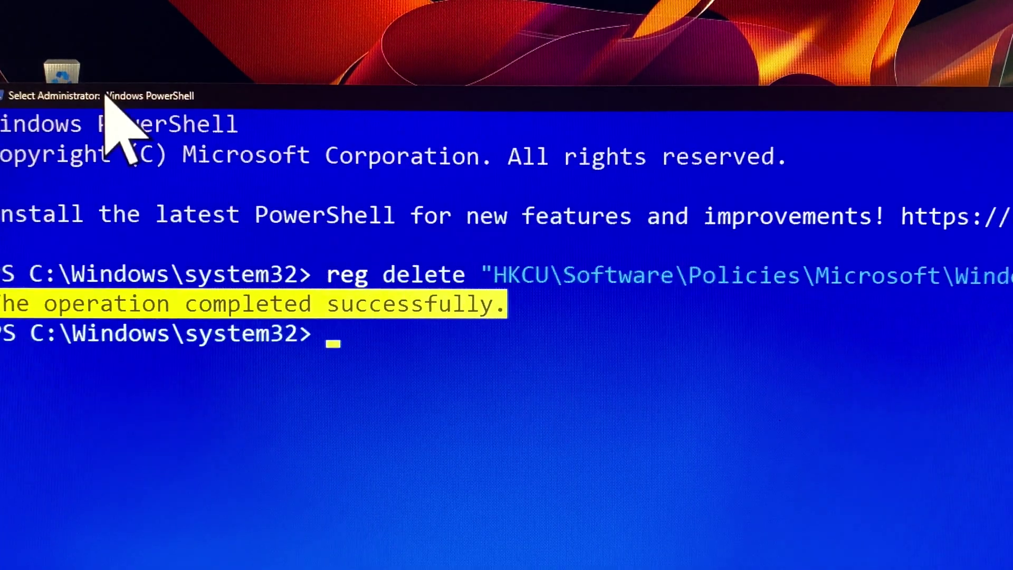
click(191, 127)
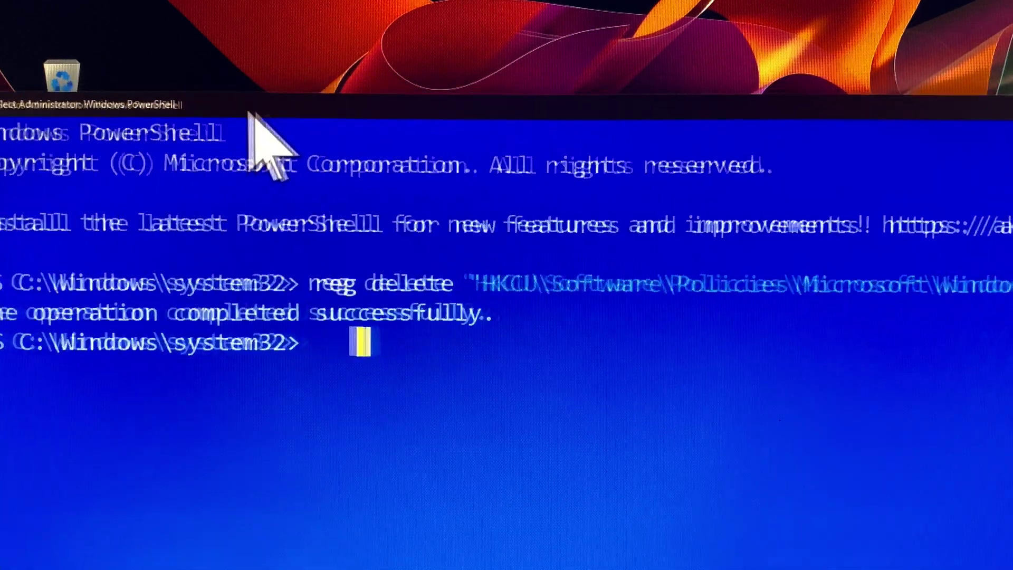
drag(362, 99, 84, 127)
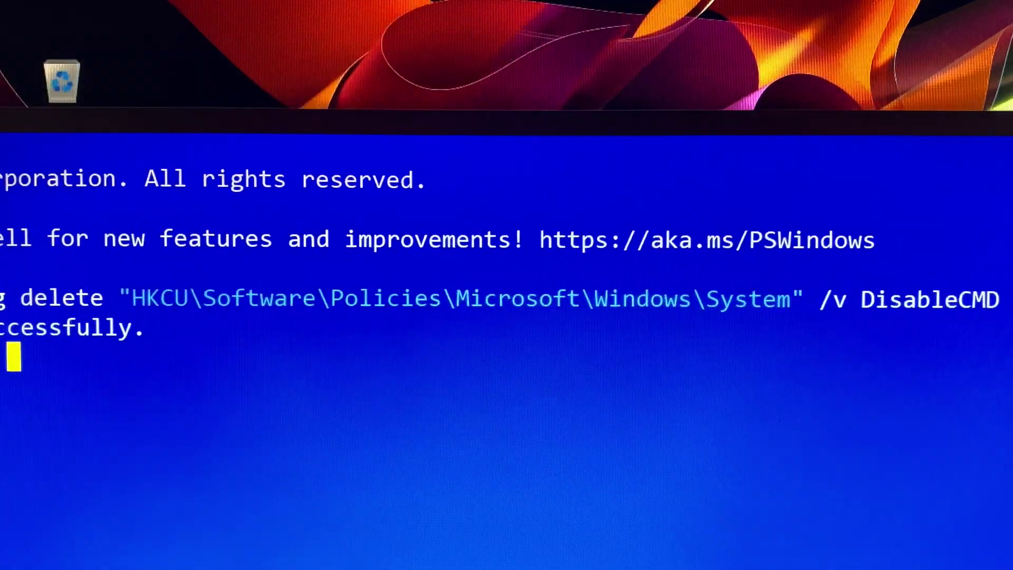
click(364, 356)
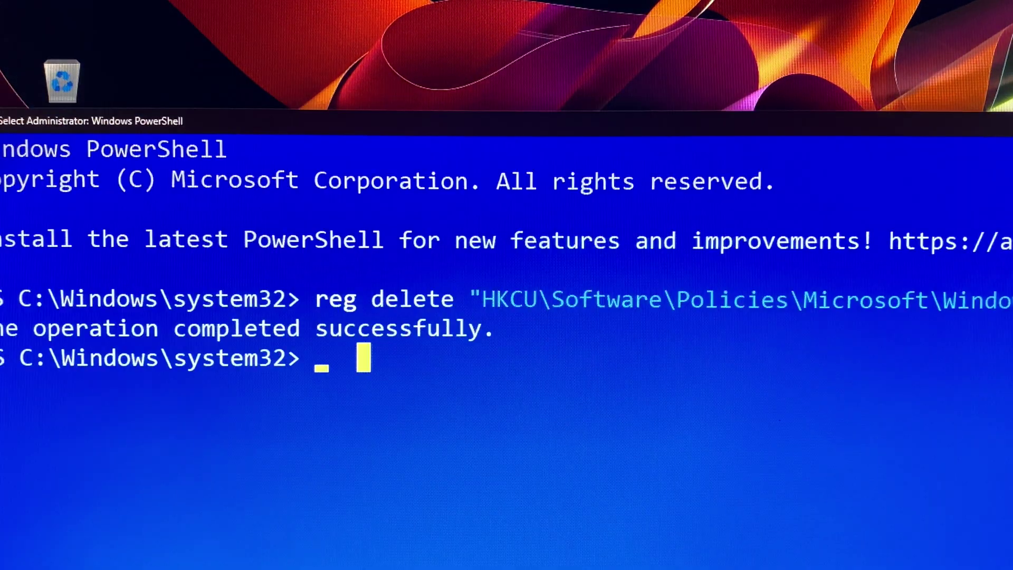
Copy the reg delete line from Notepad again, then exit PowerShell
click(735, 558)
drag(624, 324, 225, 349)
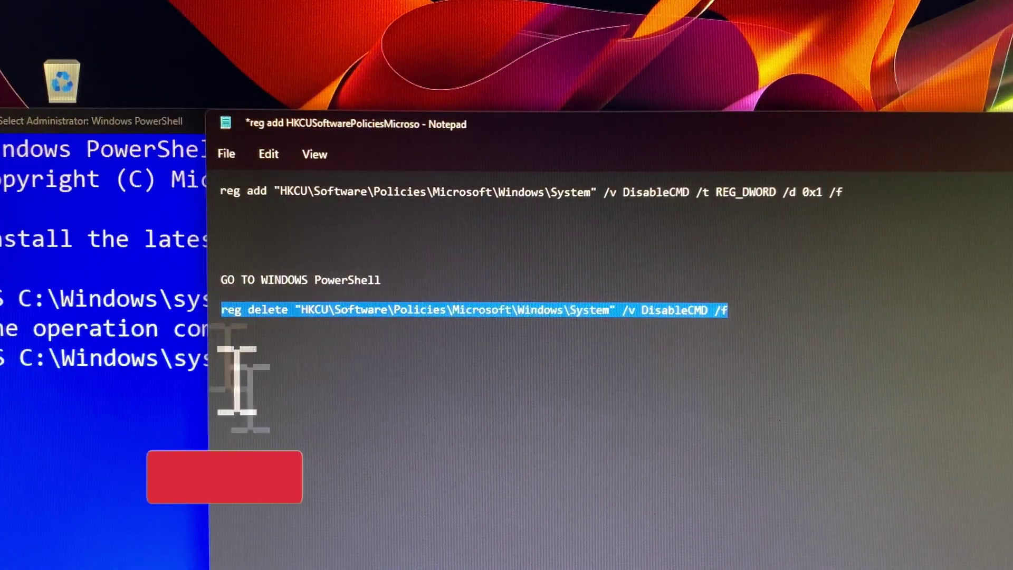
key(ctrl+c)
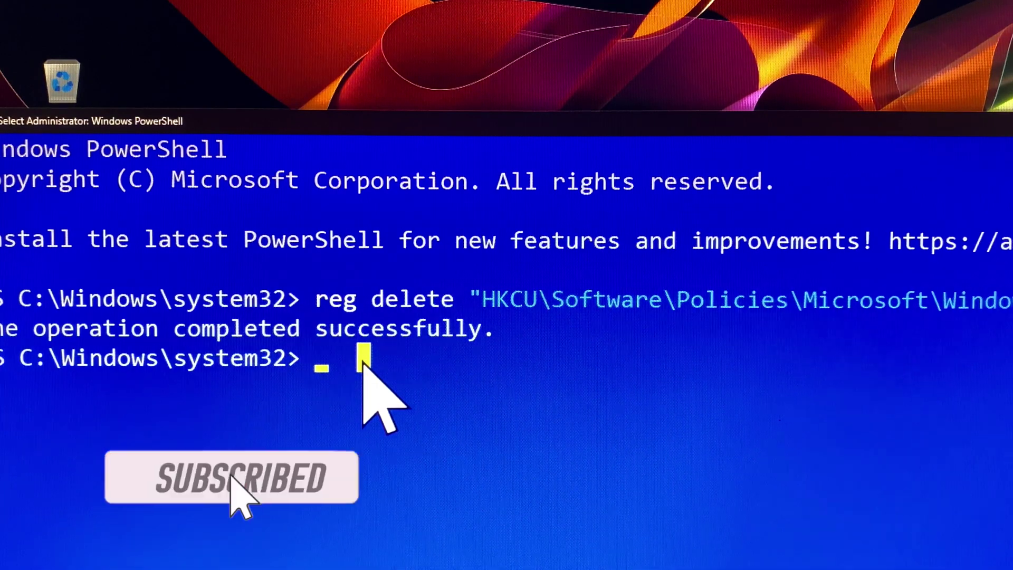
text(exit)
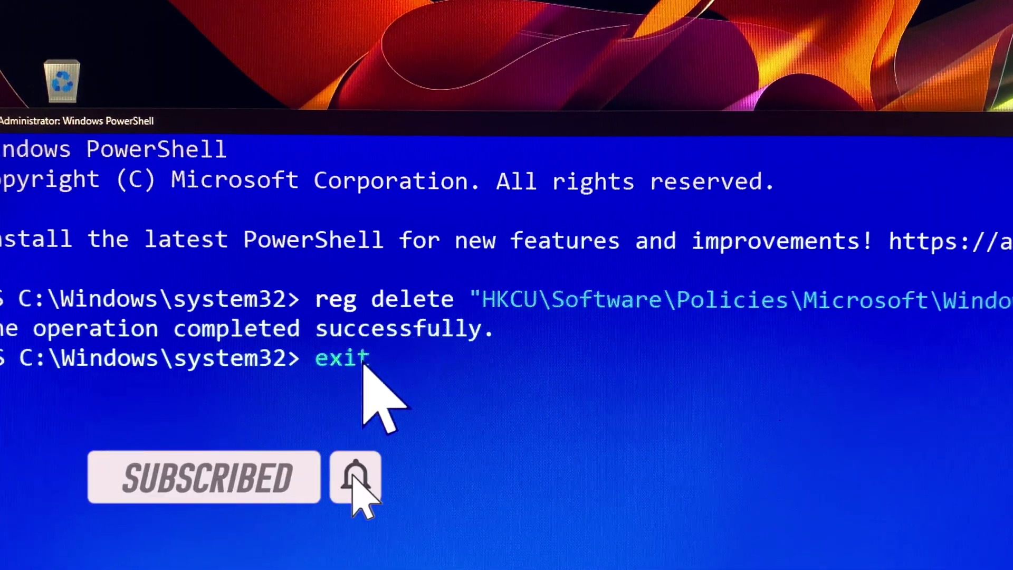
key(Return)
Relaunch Command Prompt as administrator to verify it opens normally at System32
click(511, 567)
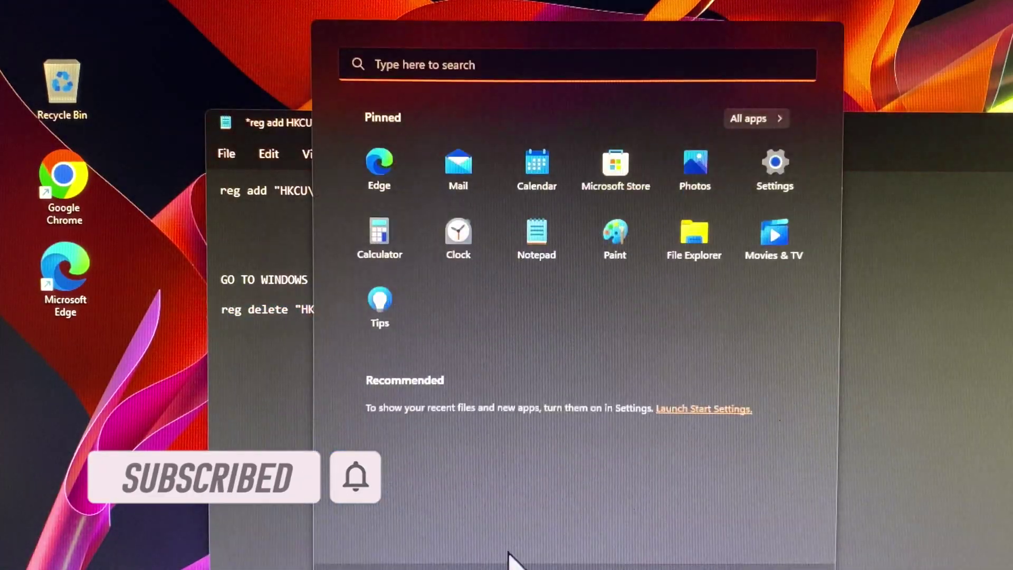
click(475, 64)
ctrl+shift+click(360, 222)
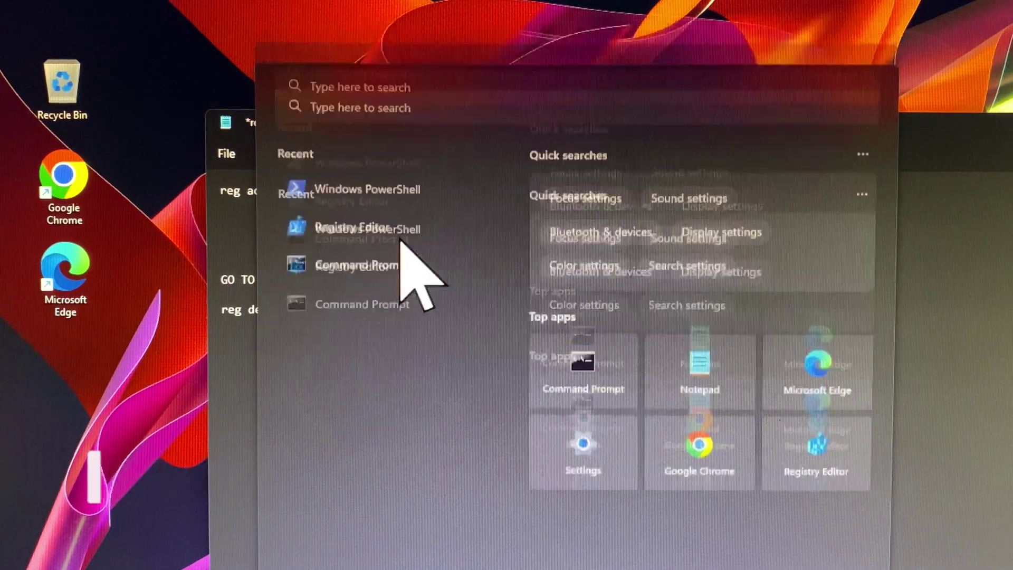
click(475, 346)
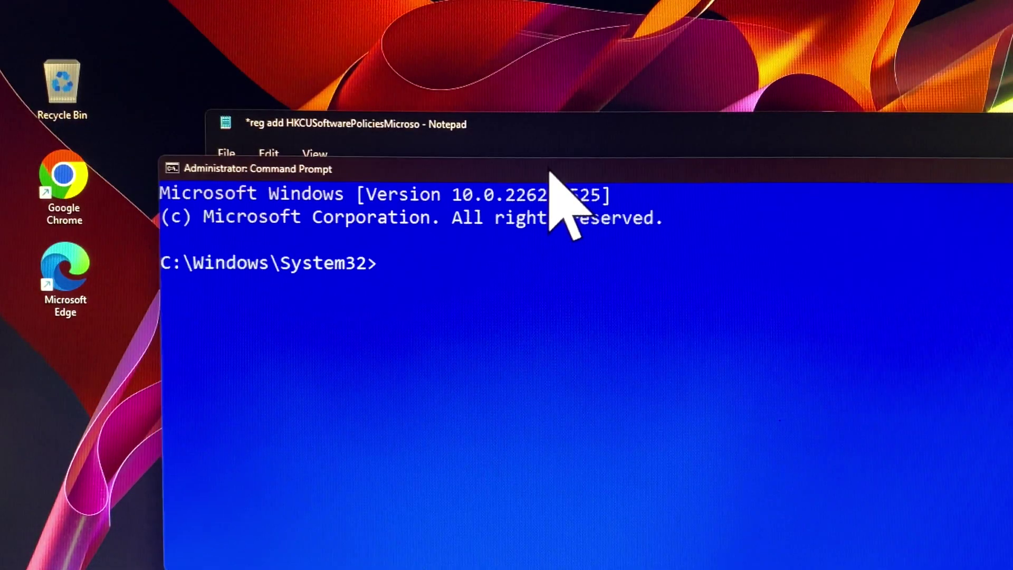